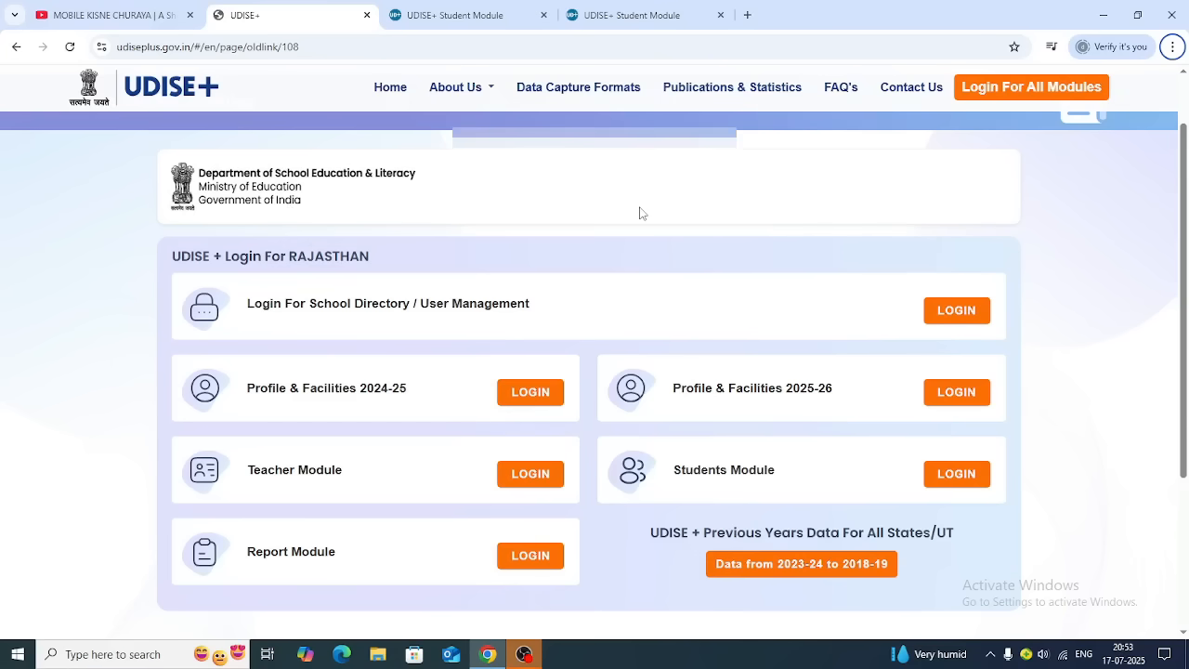
Switch to the UDISE+ Student Module browser tab
left_click(479, 16)
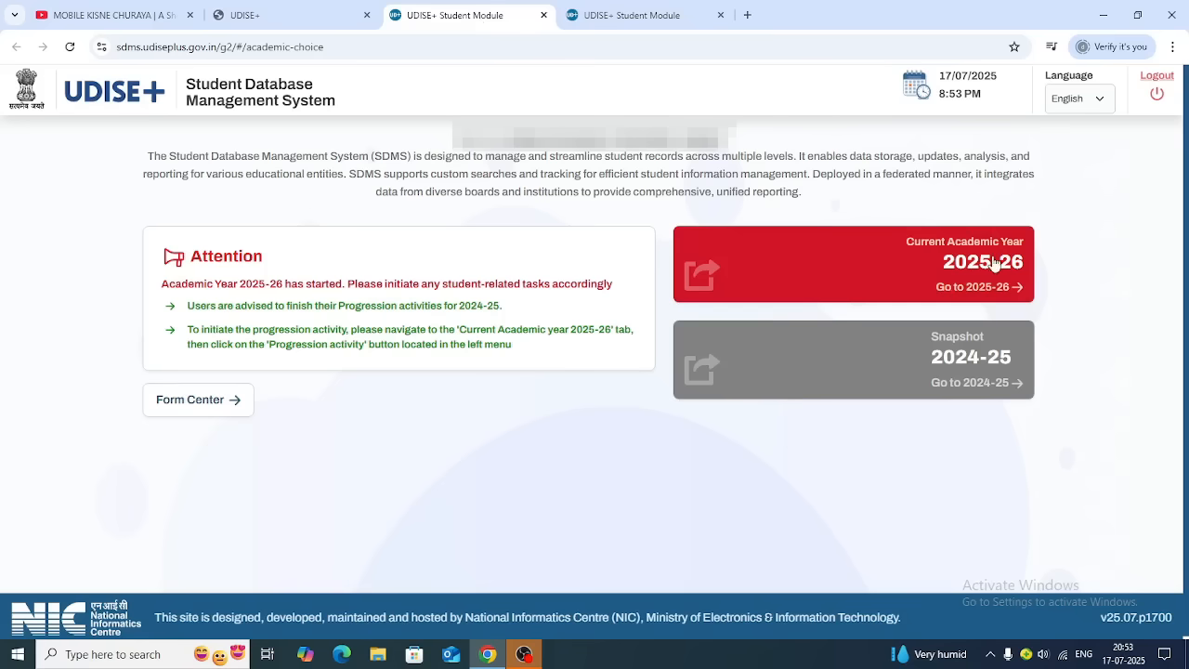
Enter the 2025-26 dashboard, dismiss the School Information popup, and open Student Release Request Management
left_click(1018, 291)
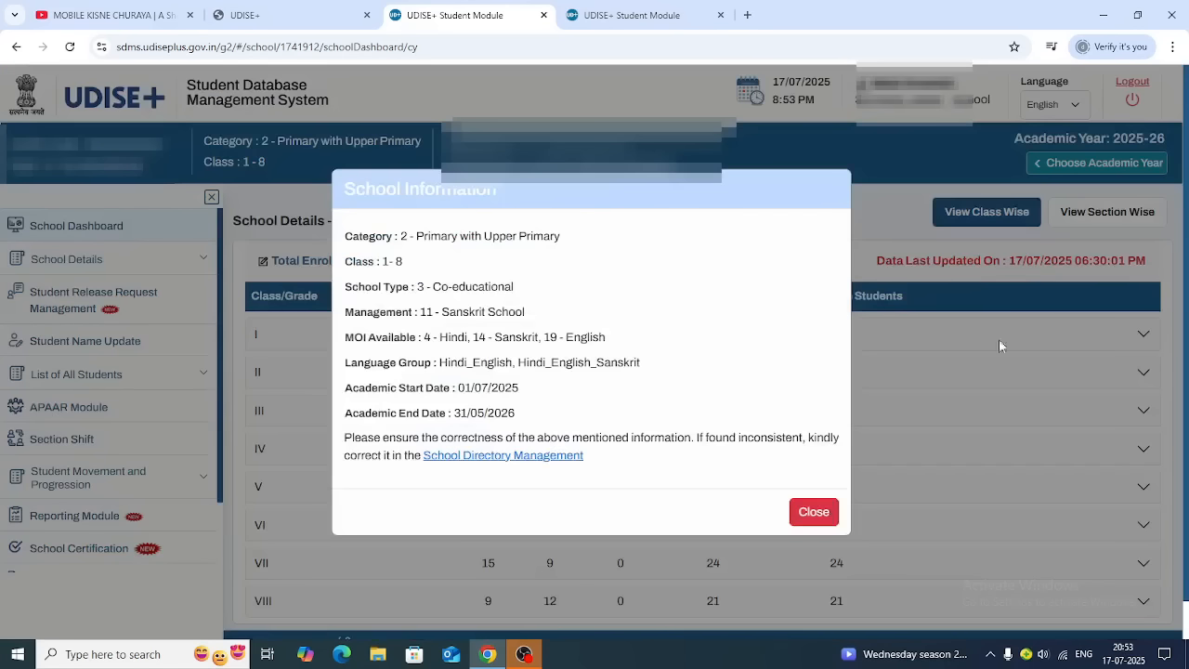
left_click(806, 512)
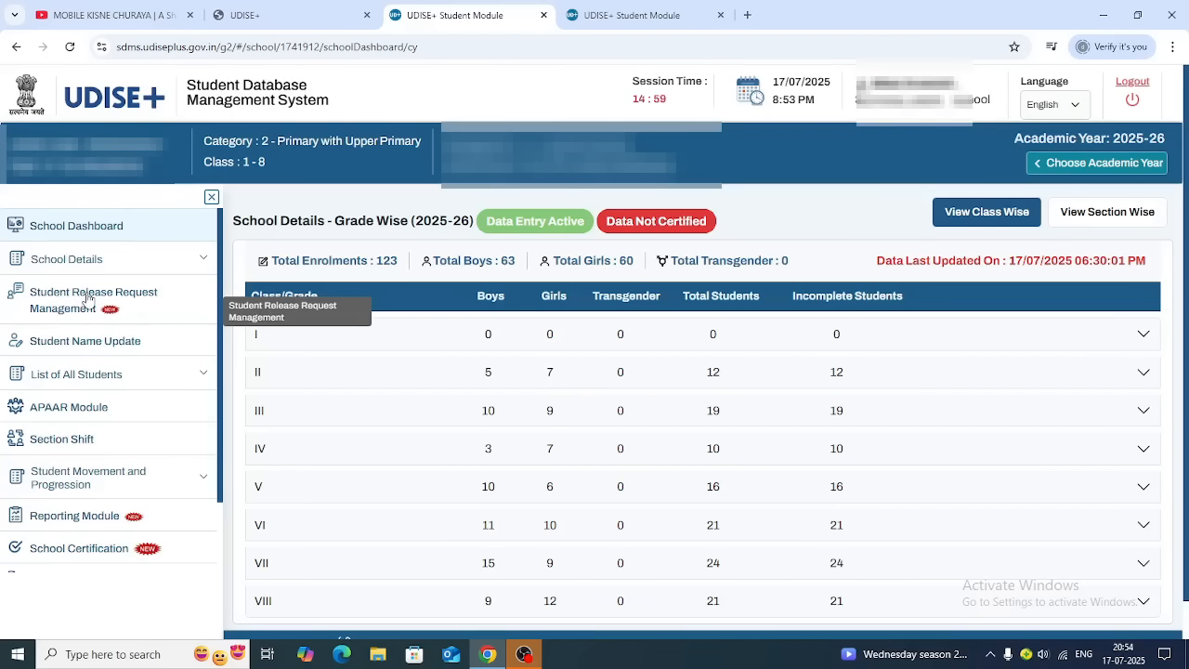
left_click(88, 297)
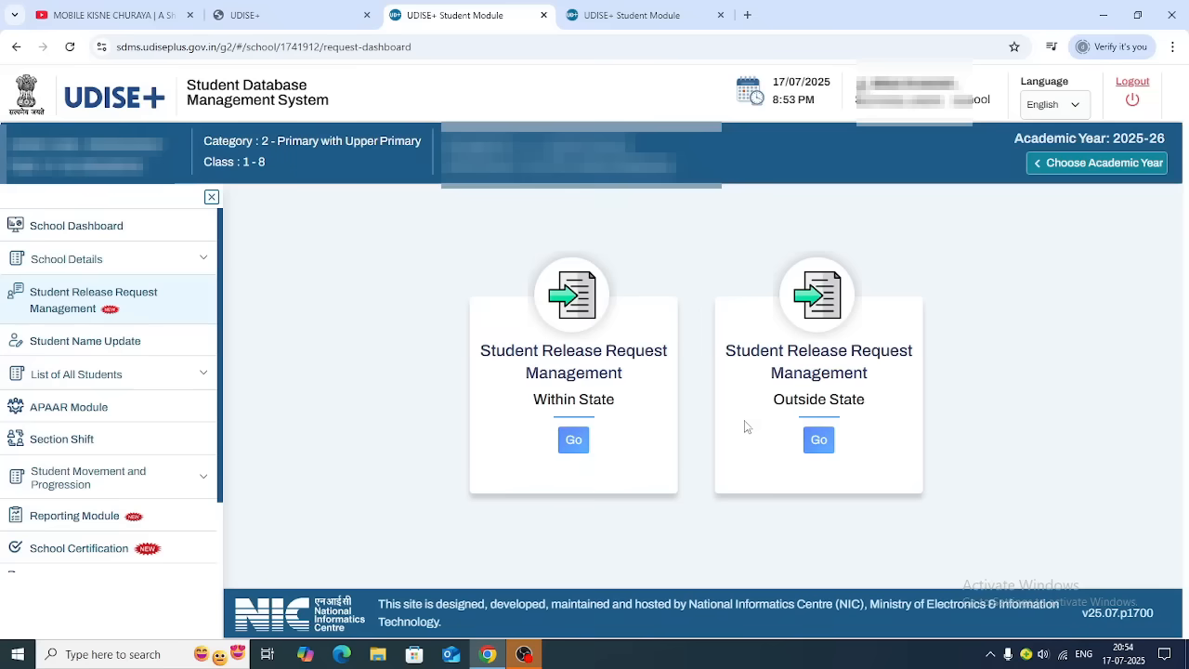
Open the Within State section of Student Release Request Management
left_click(574, 442)
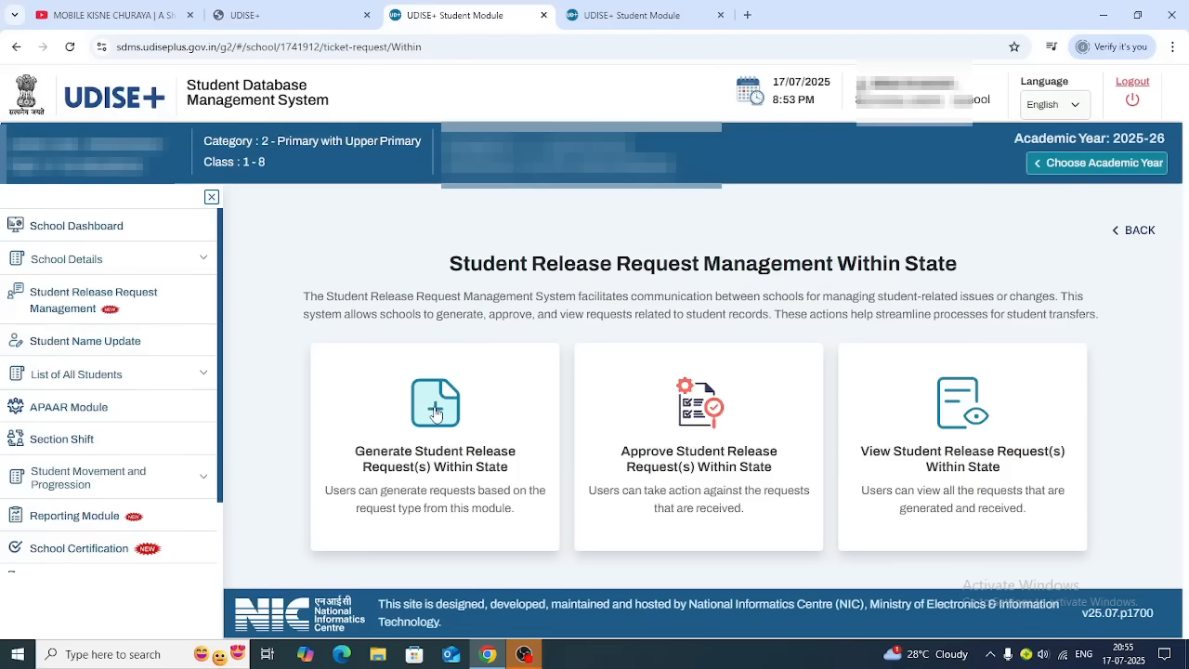
Start a new within-state release request and paste the student's PEN
left_click(436, 409)
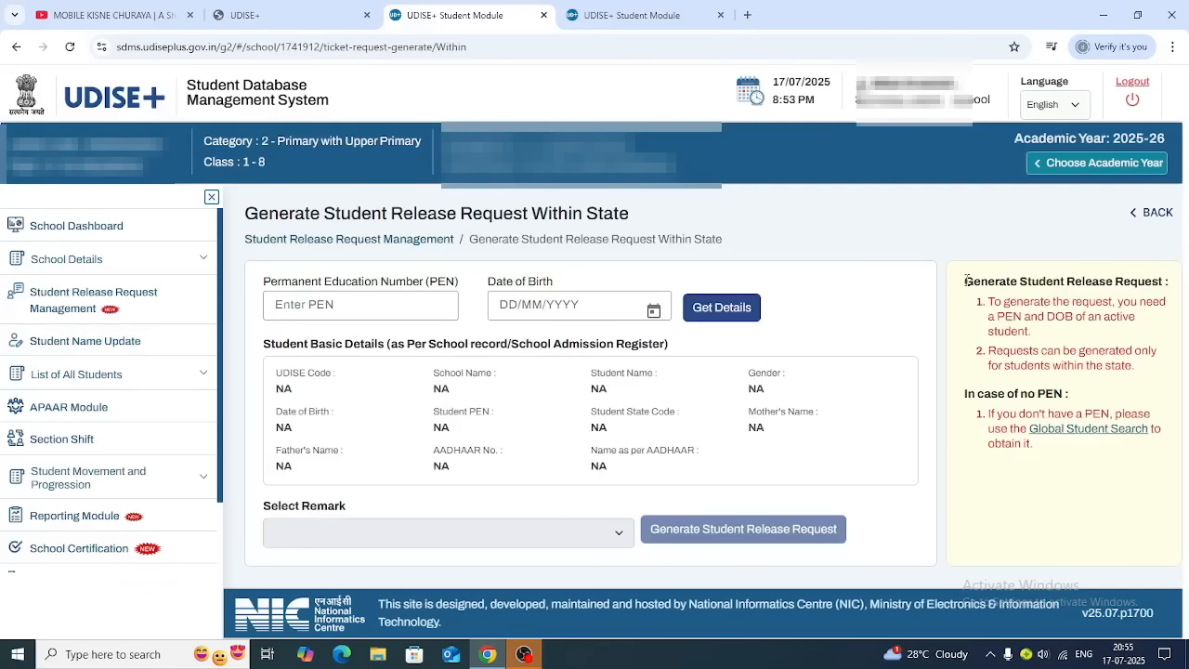
left_click_drag(965, 280, 1168, 280)
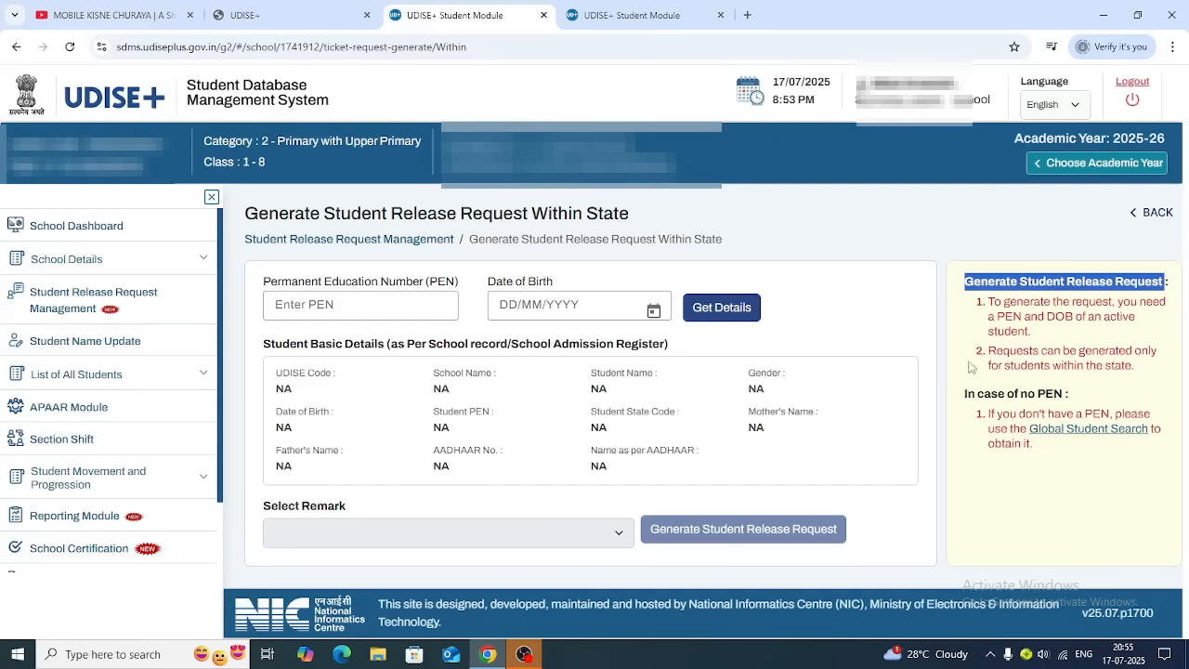
left_click(336, 306)
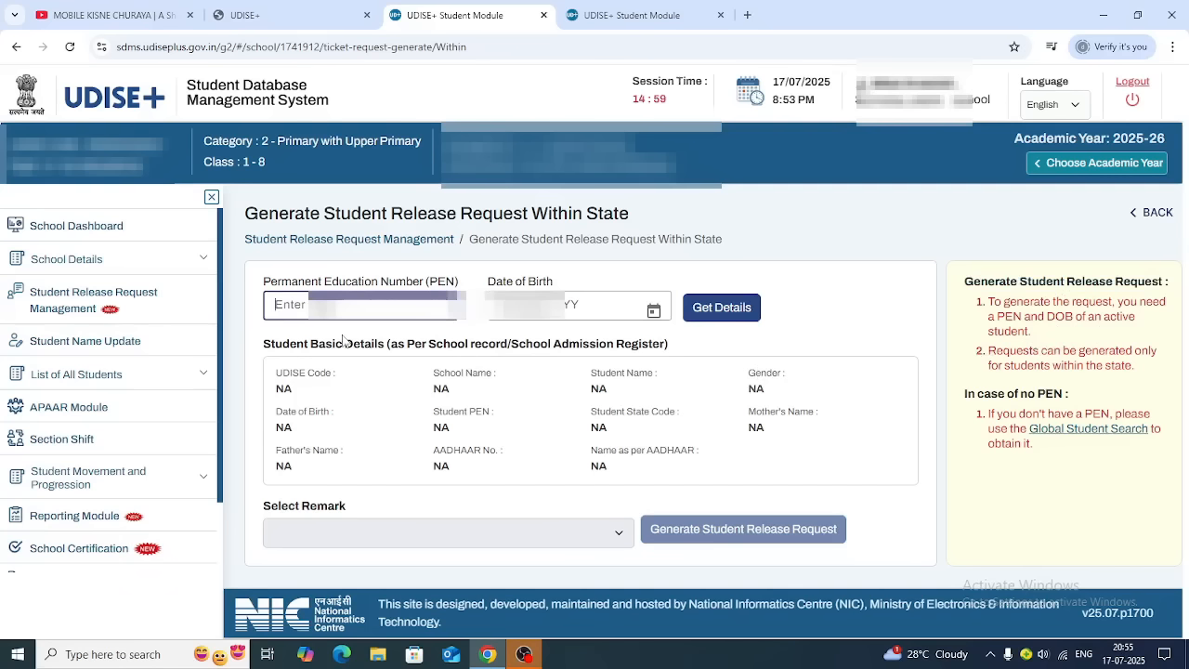
key("ctrl+v")
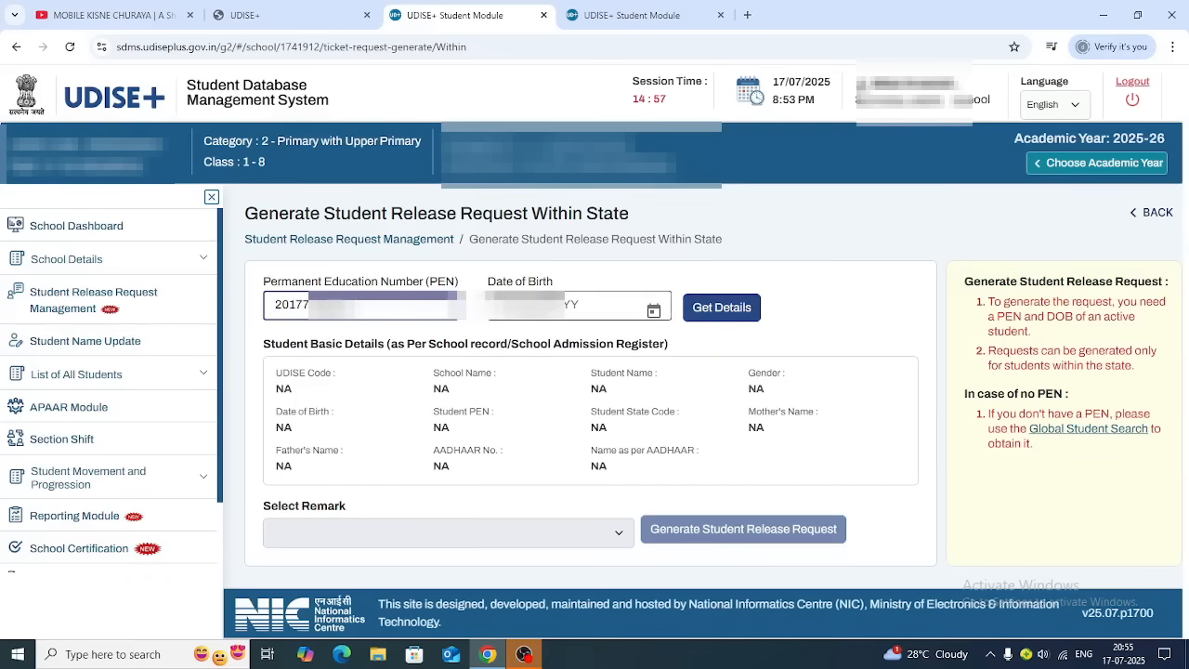
left_click(654, 310)
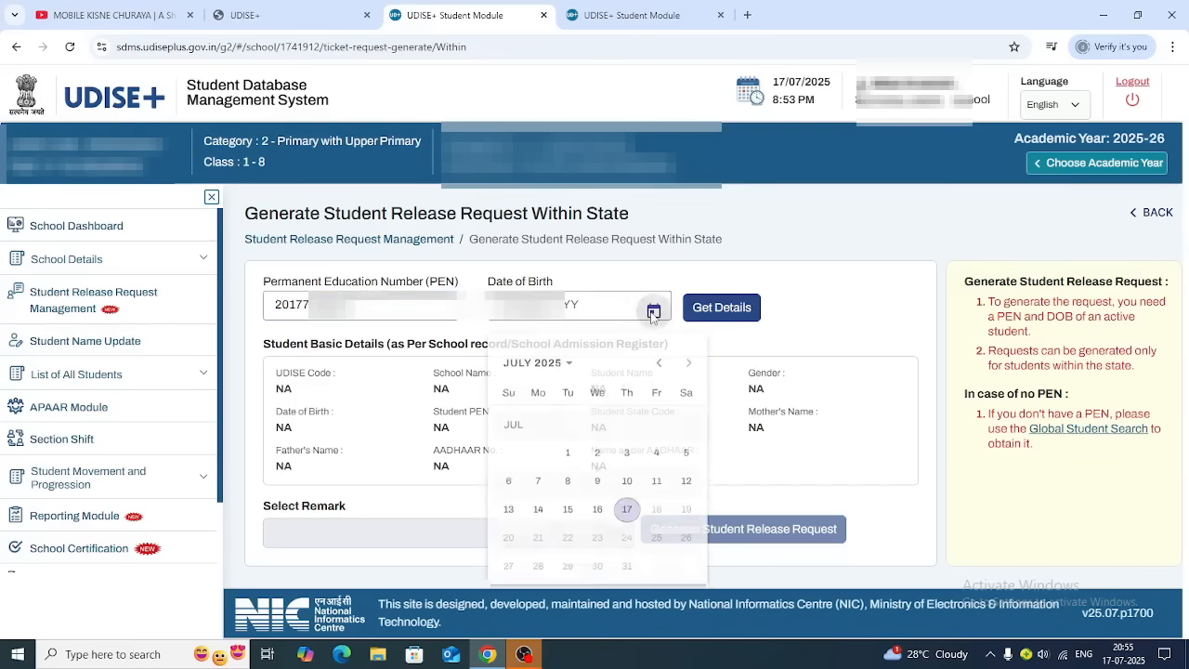
left_click(570, 366)
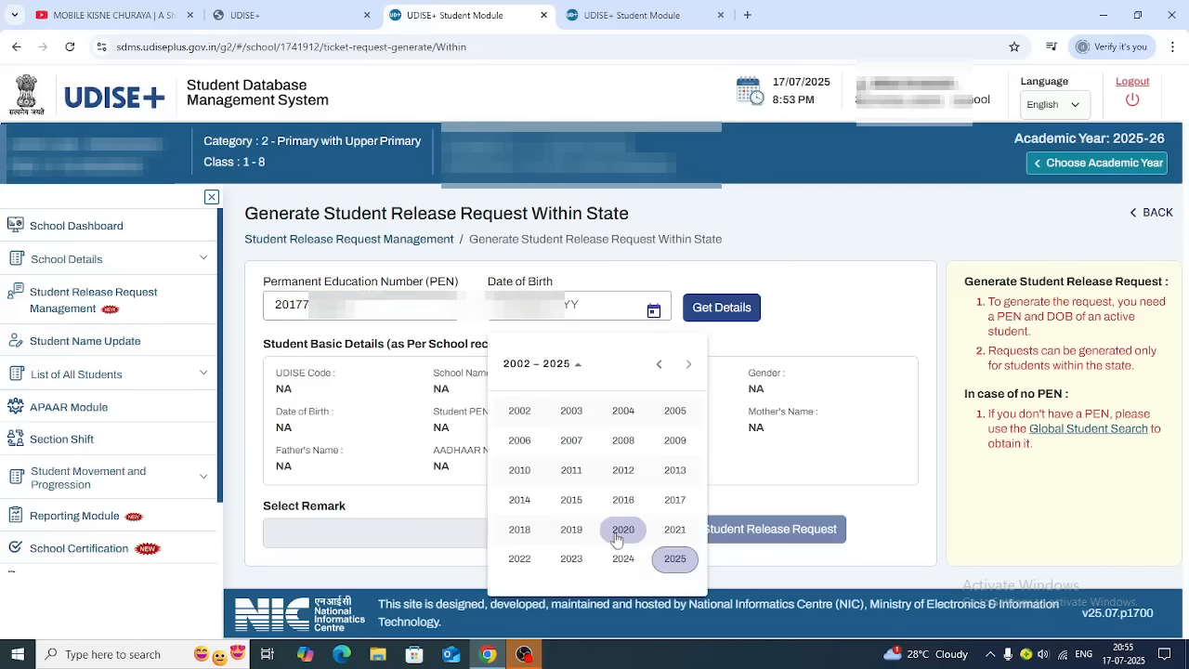
left_click(519, 501)
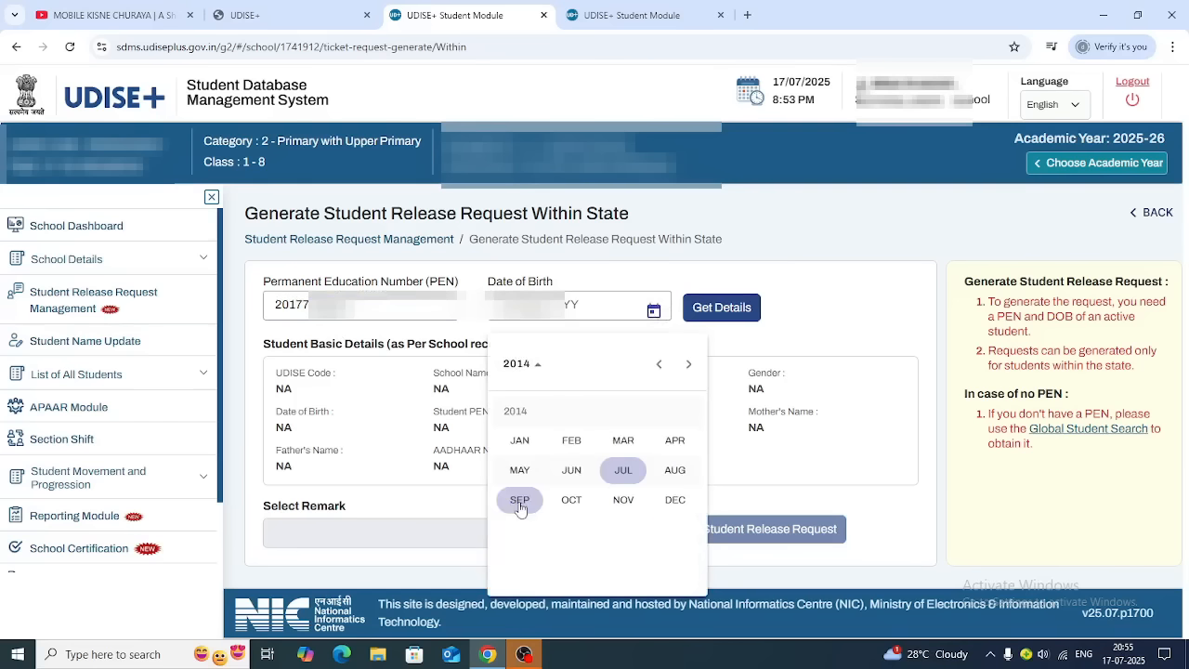
left_click(675, 499)
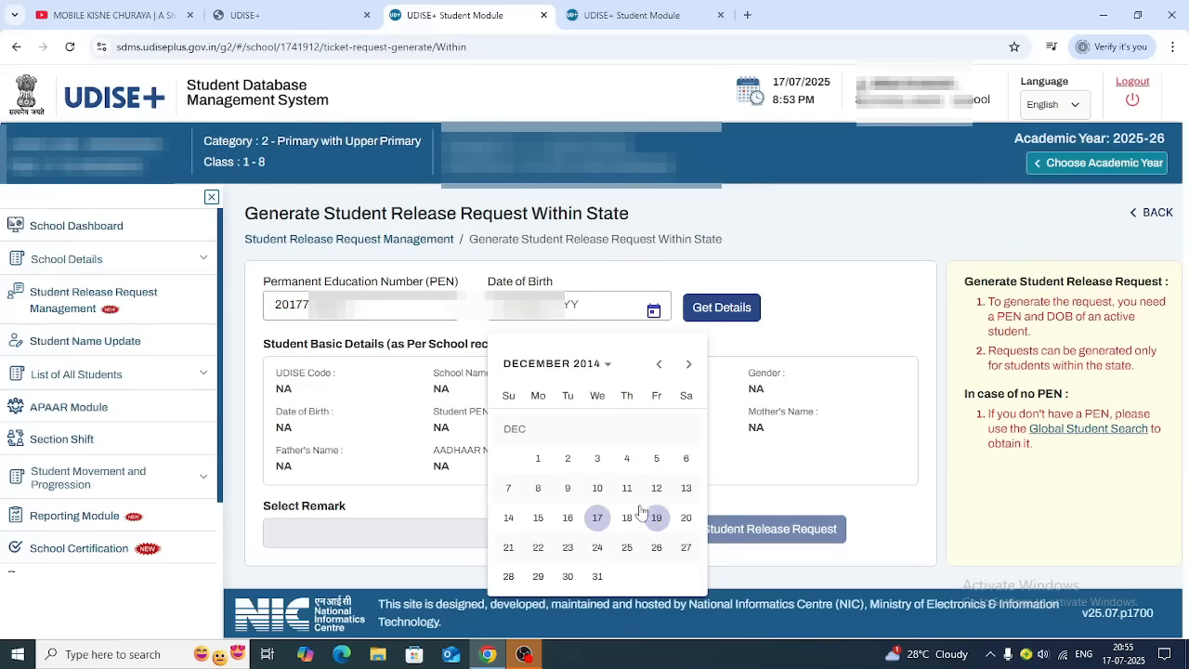
left_click(596, 577)
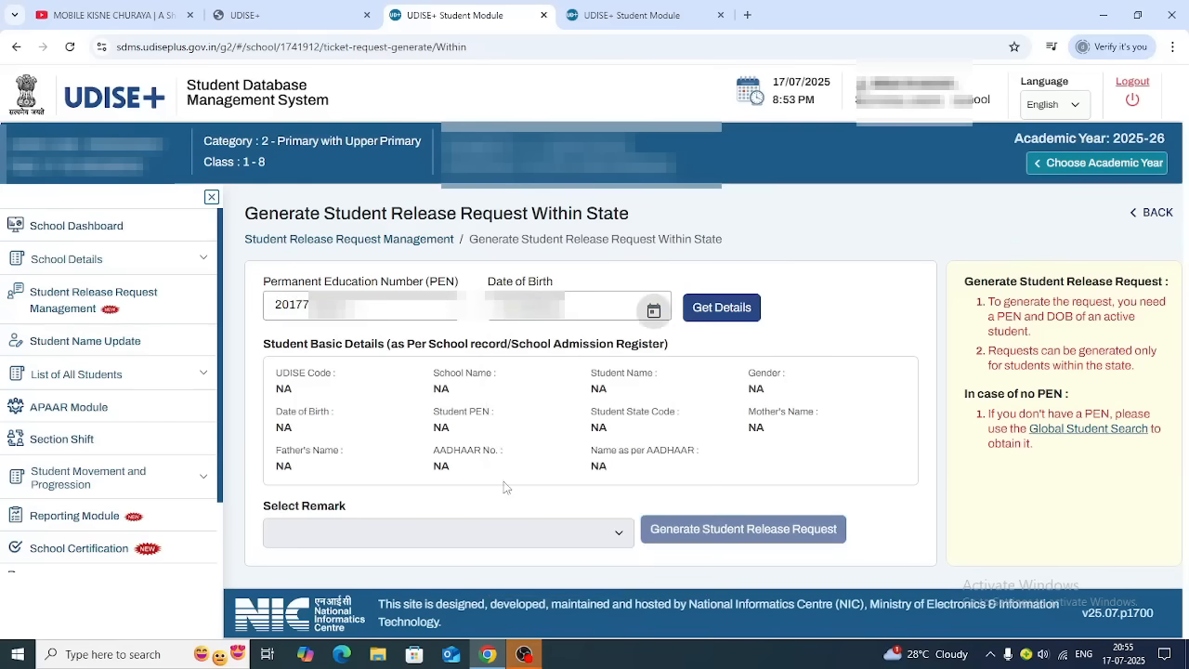
left_click(722, 309)
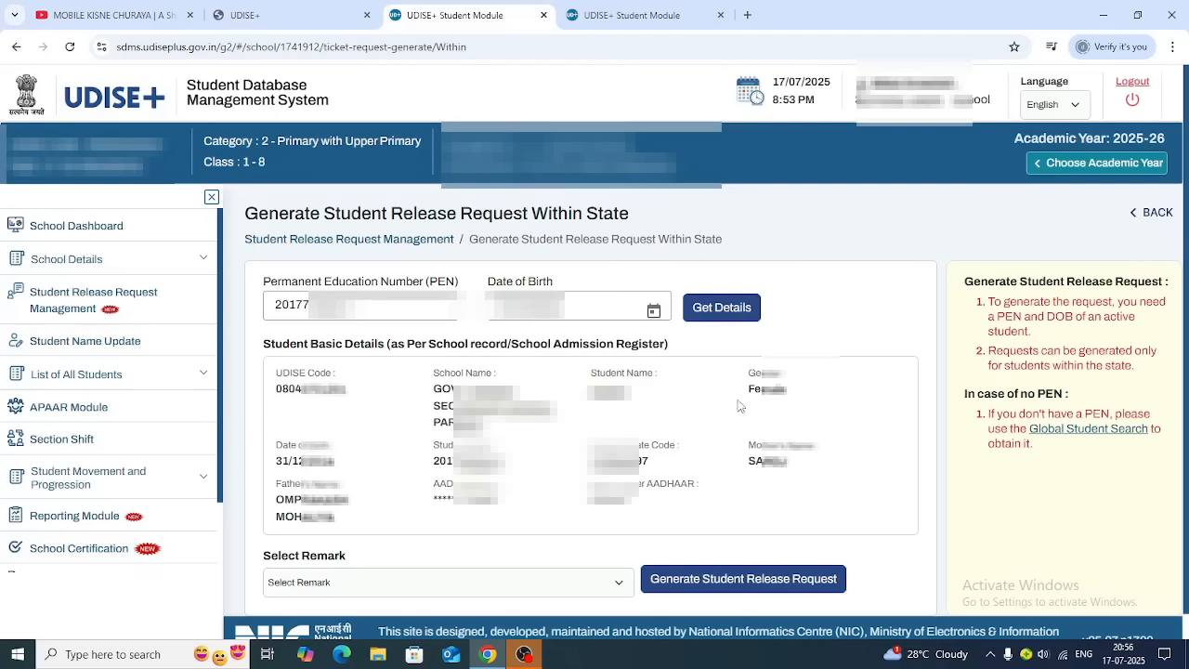
Generate the request with remark 'Please release the student from the school records' and acknowledge success
left_click(306, 589)
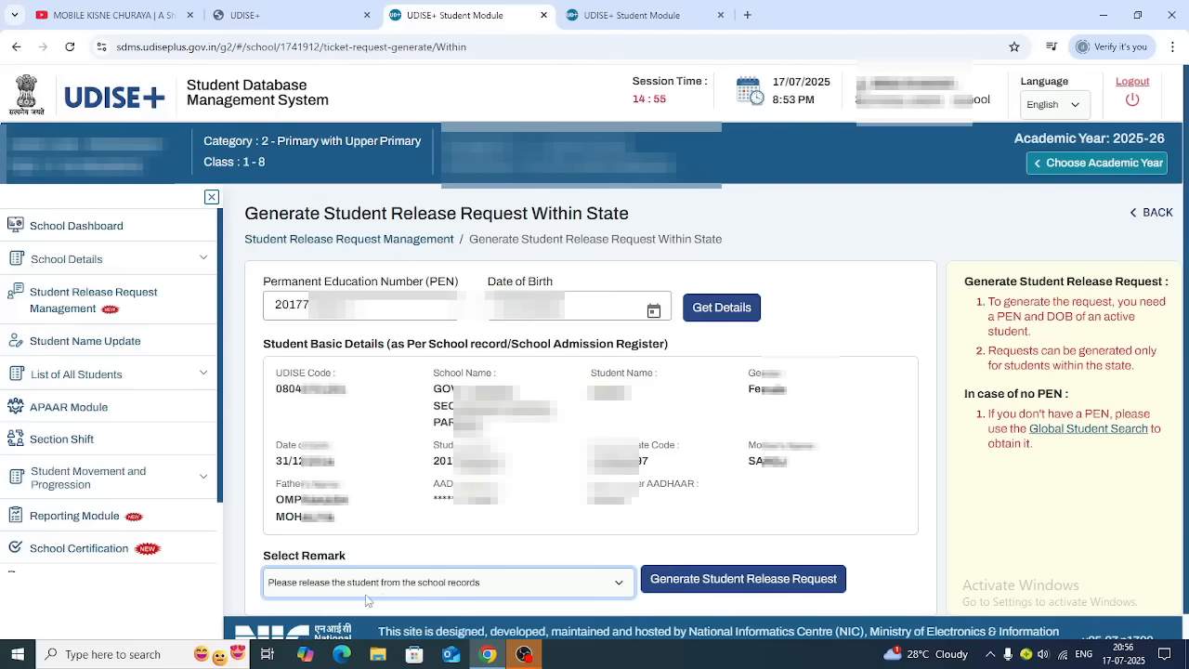
left_click(740, 586)
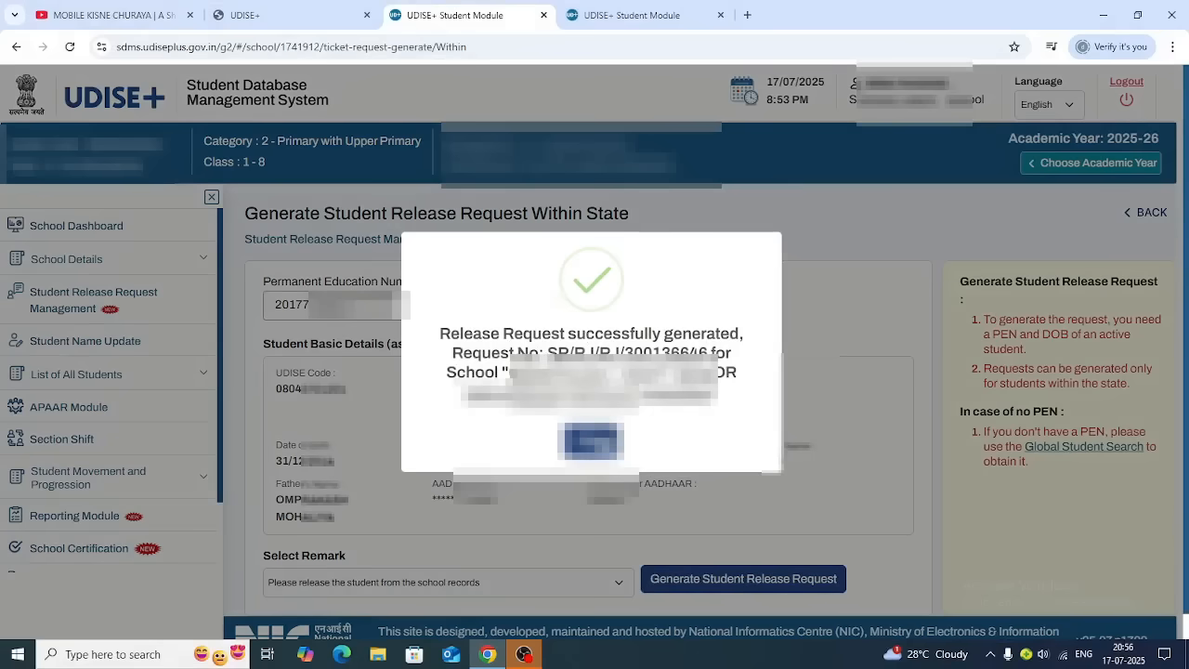
left_click(593, 442)
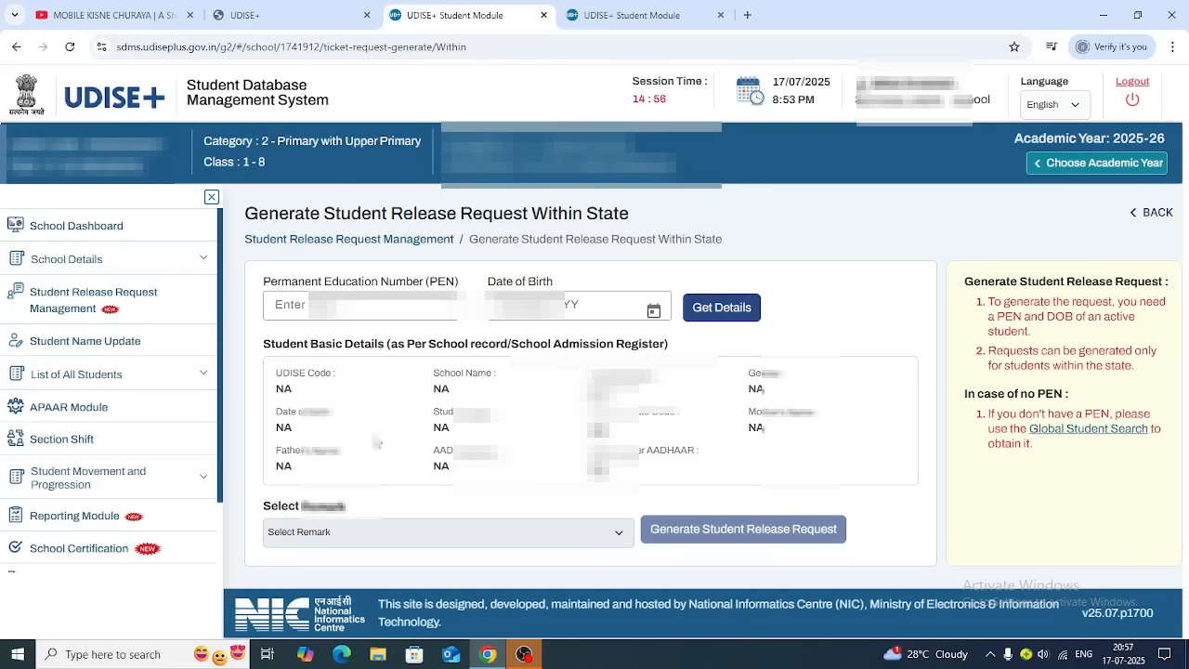
Review the within-state request list, with the new request Pending and the older one Rejected, then log out
left_click(88, 302)
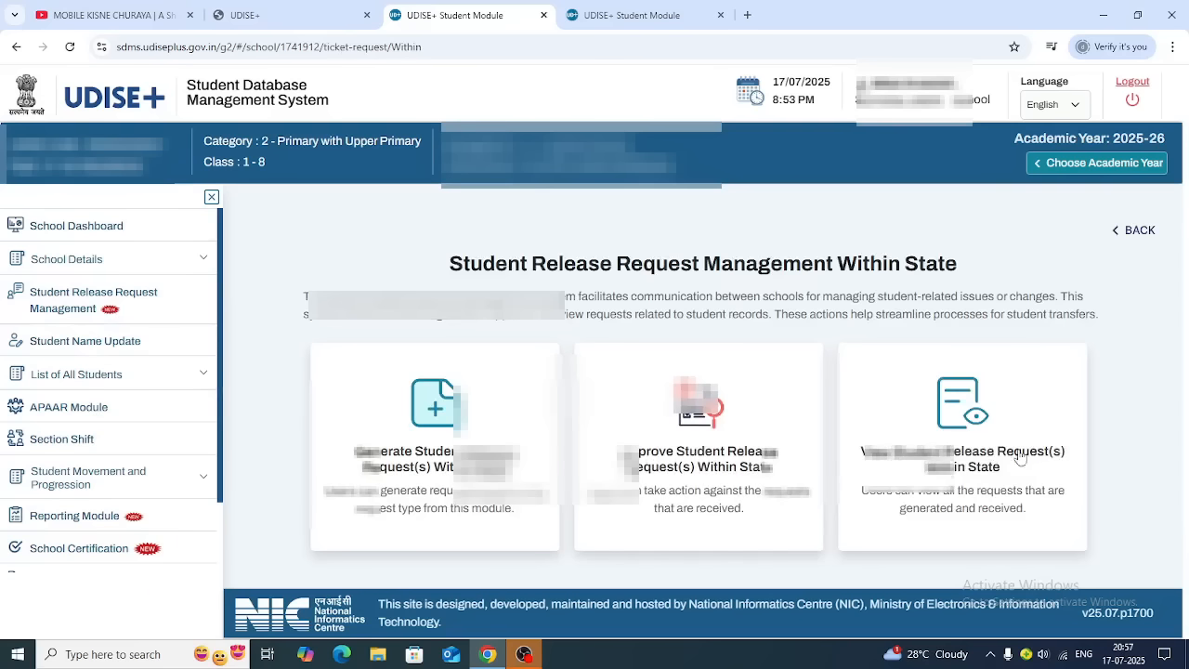
left_click(974, 420)
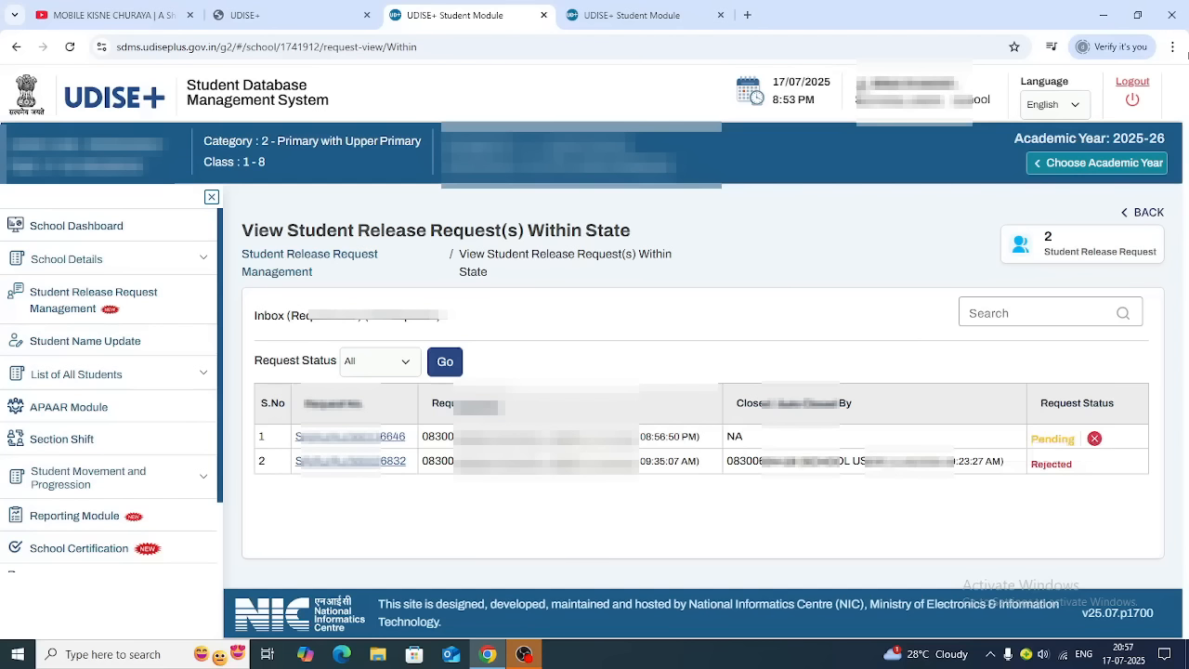
left_click(1122, 88)
Close the extra Student Module tabs and go to the Students Module sign-in
left_click(717, 20)
left_click(722, 15)
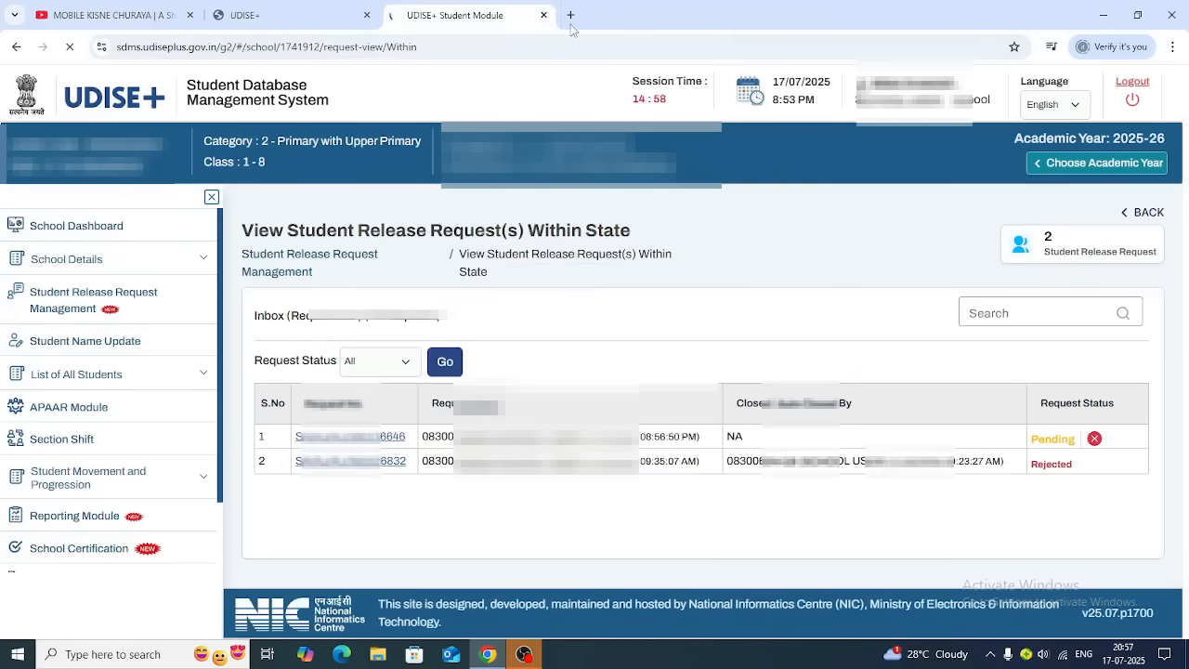
left_click(544, 15)
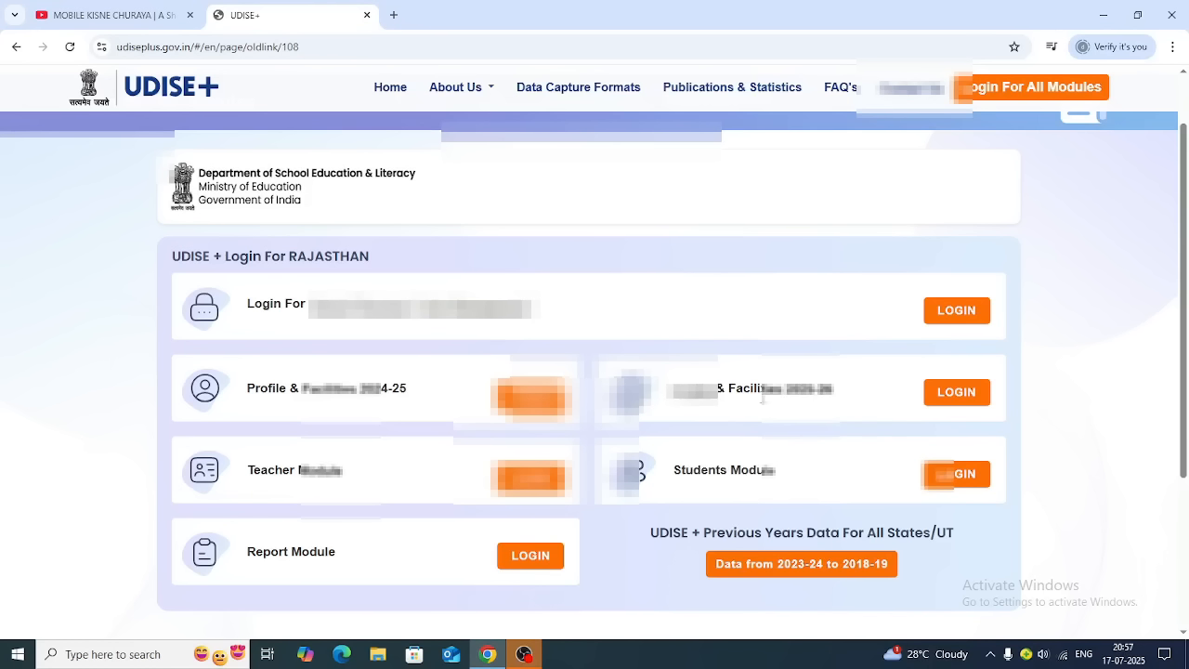
left_click(955, 476)
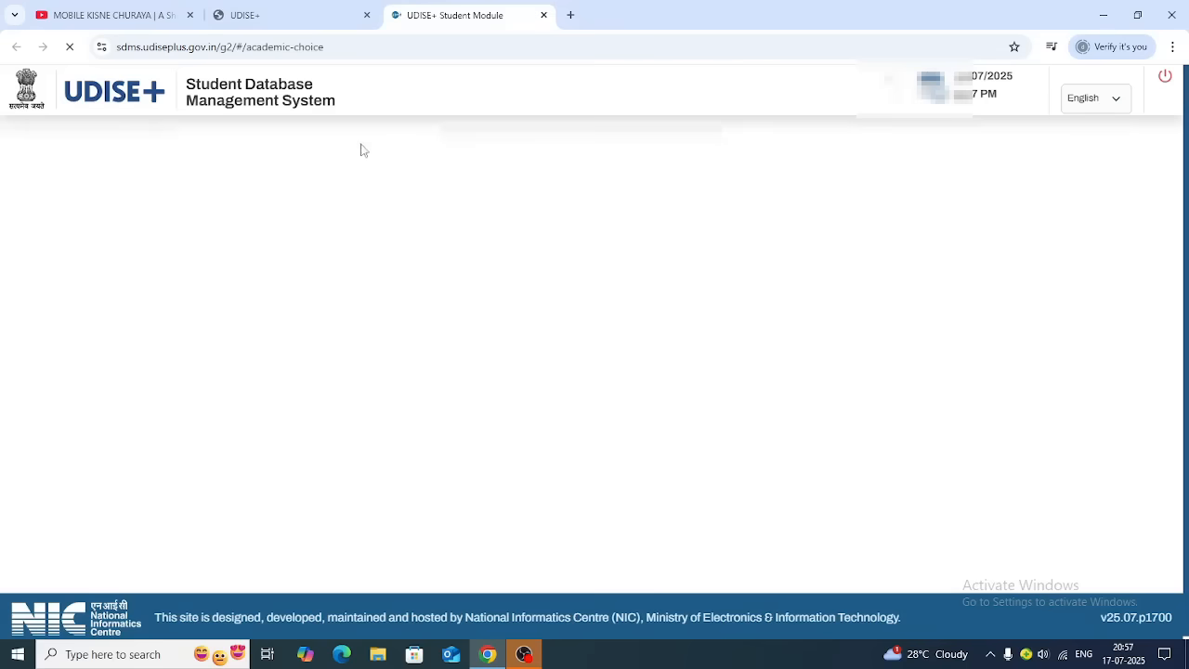
Sign out, then log in with the receiving school's user ID, password and captcha
left_click(1157, 82)
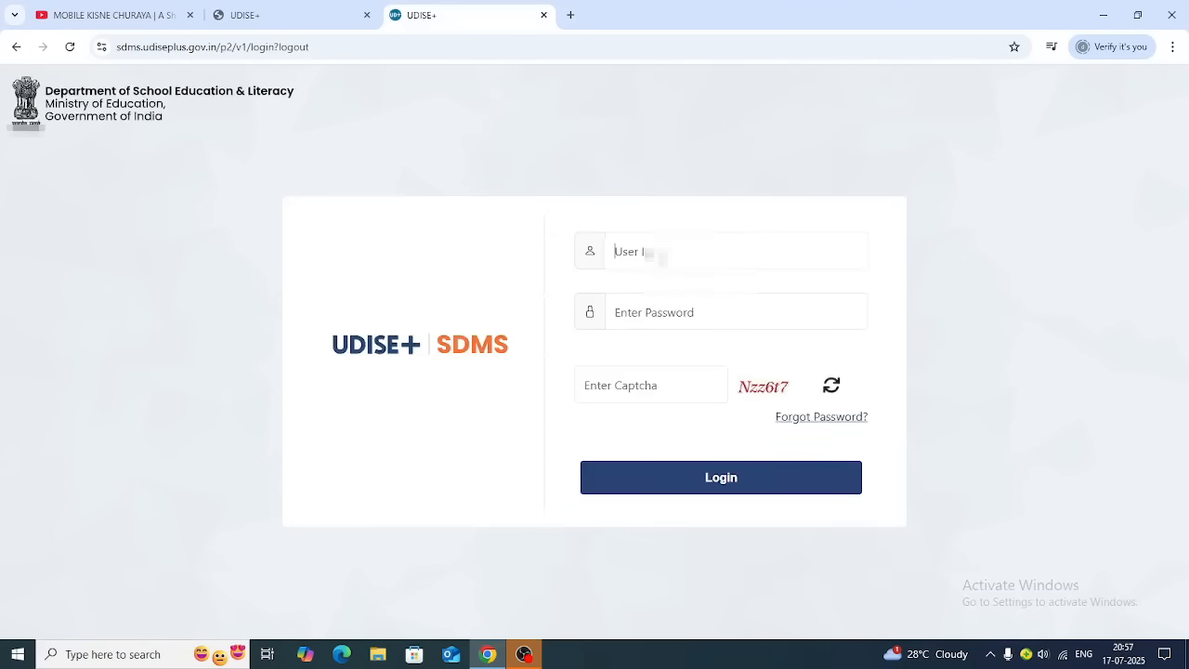
type("08040?????")
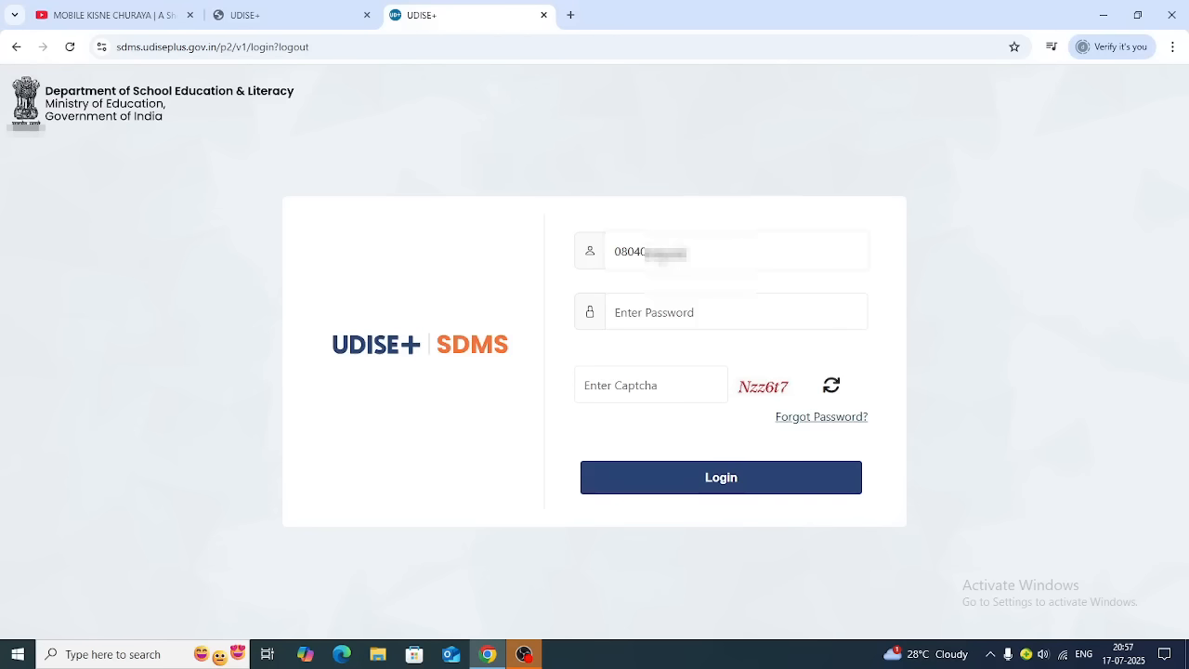
left_click(672, 320)
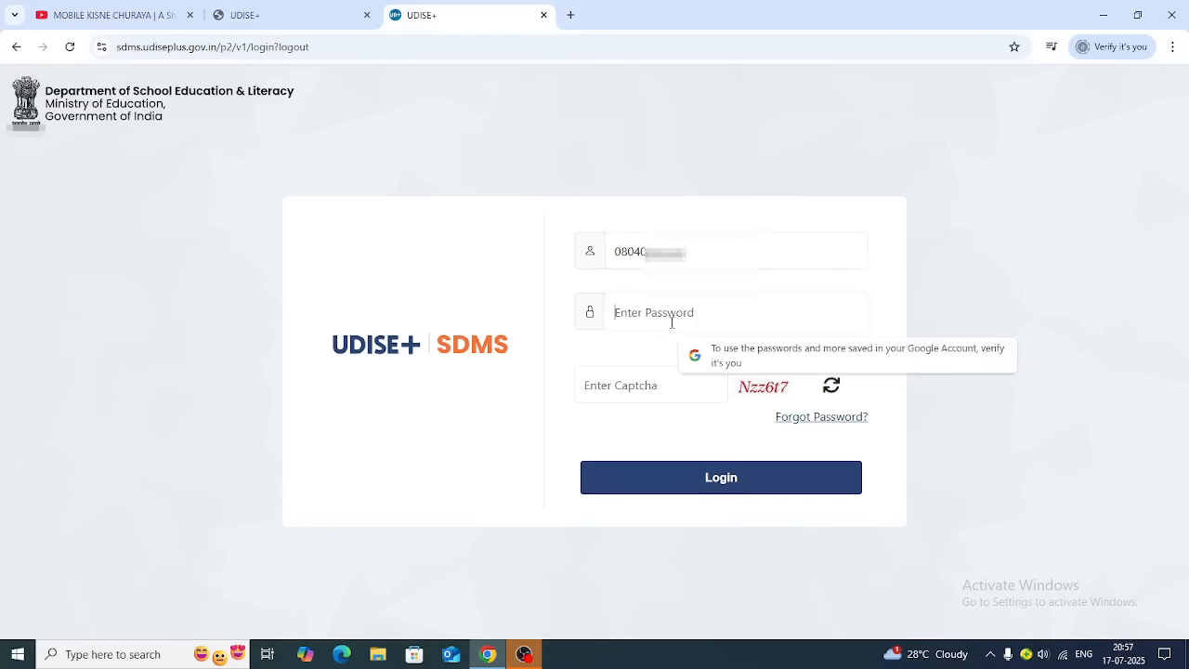
type("?")
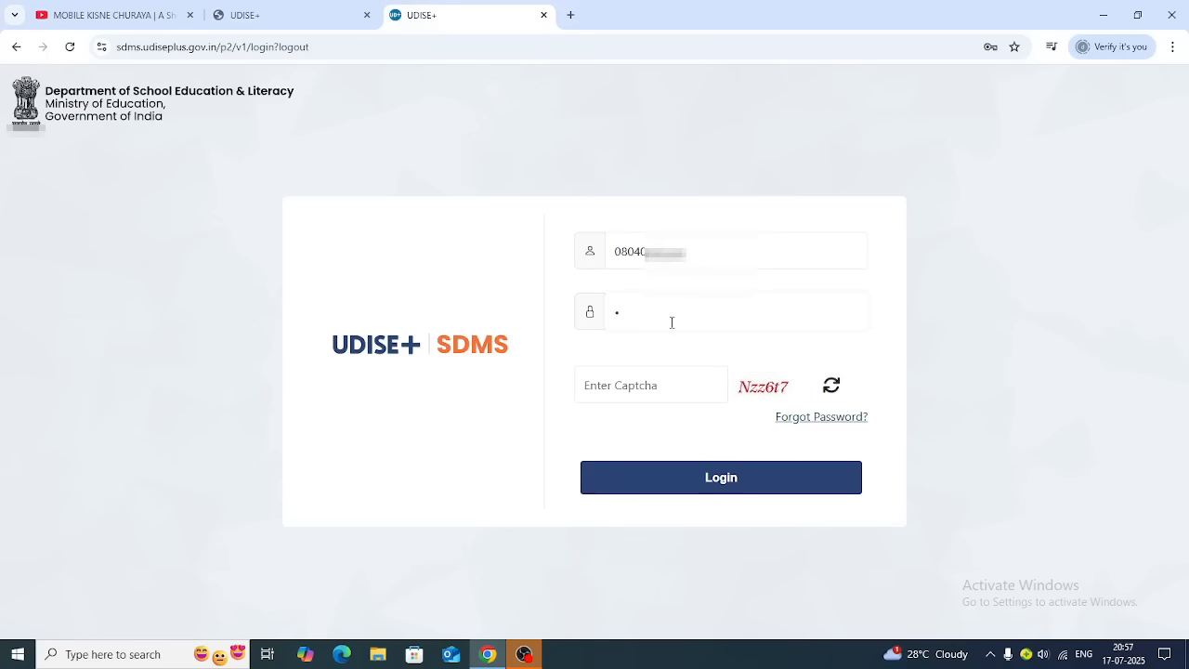
type("????????????")
key("Tab")
type("Nzz6t7")
left_click(717, 479)
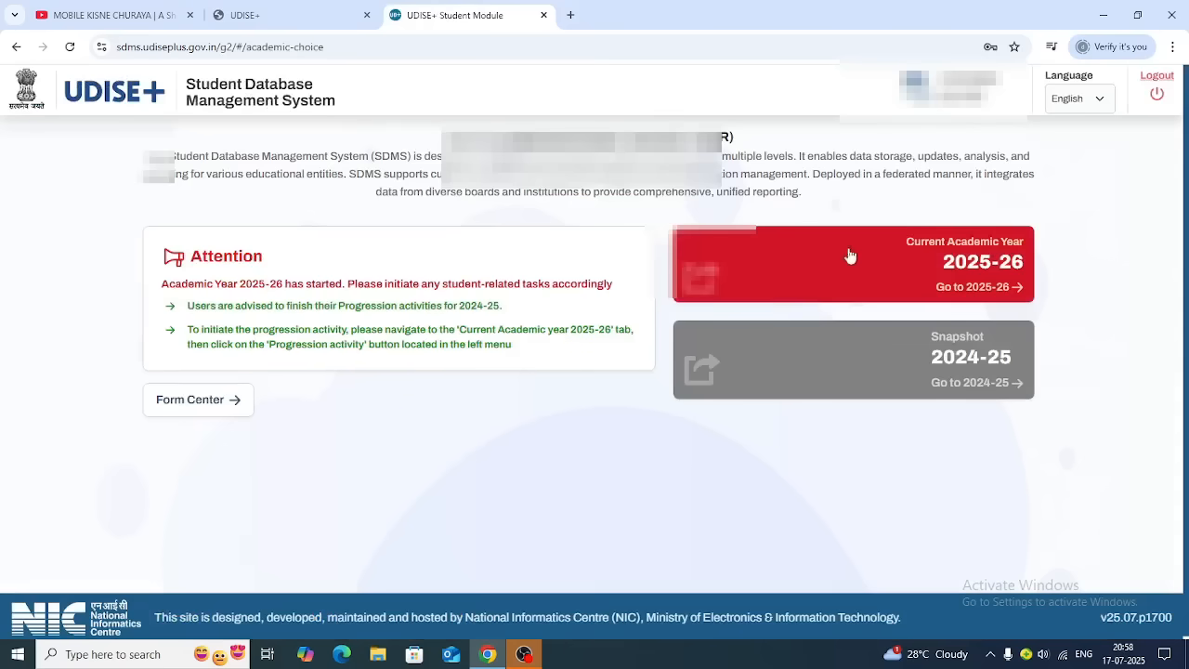
Enter the 2025-26 dashboard, dismiss the popup, and open Within State release request management
left_click(1015, 290)
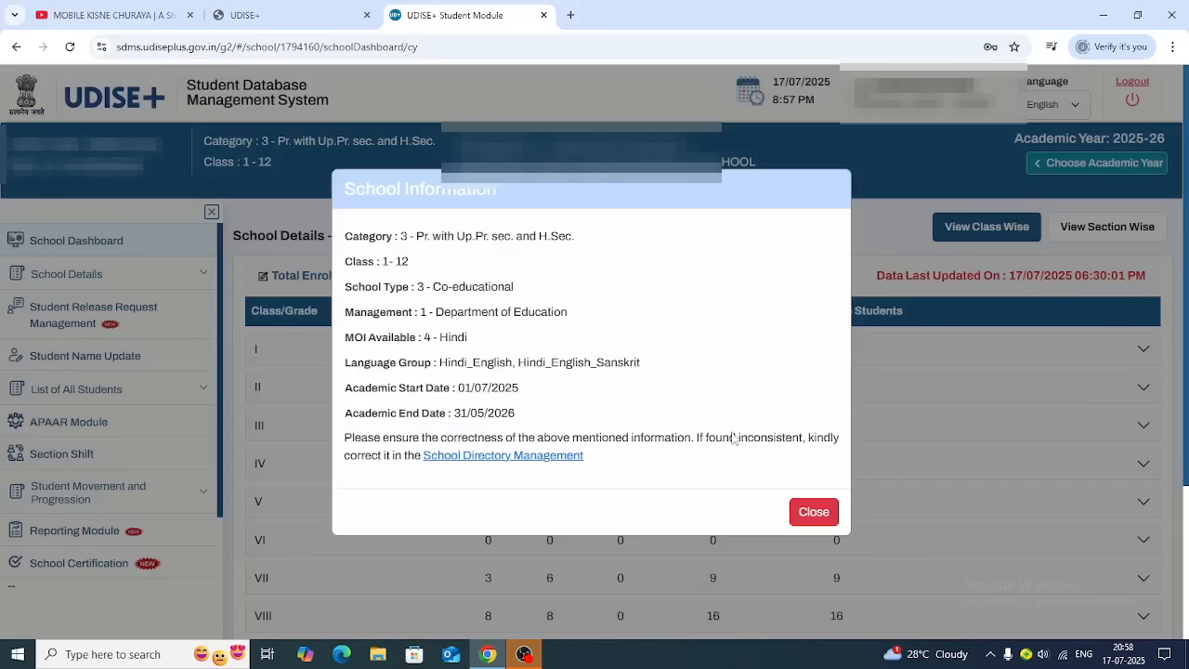
left_click(814, 514)
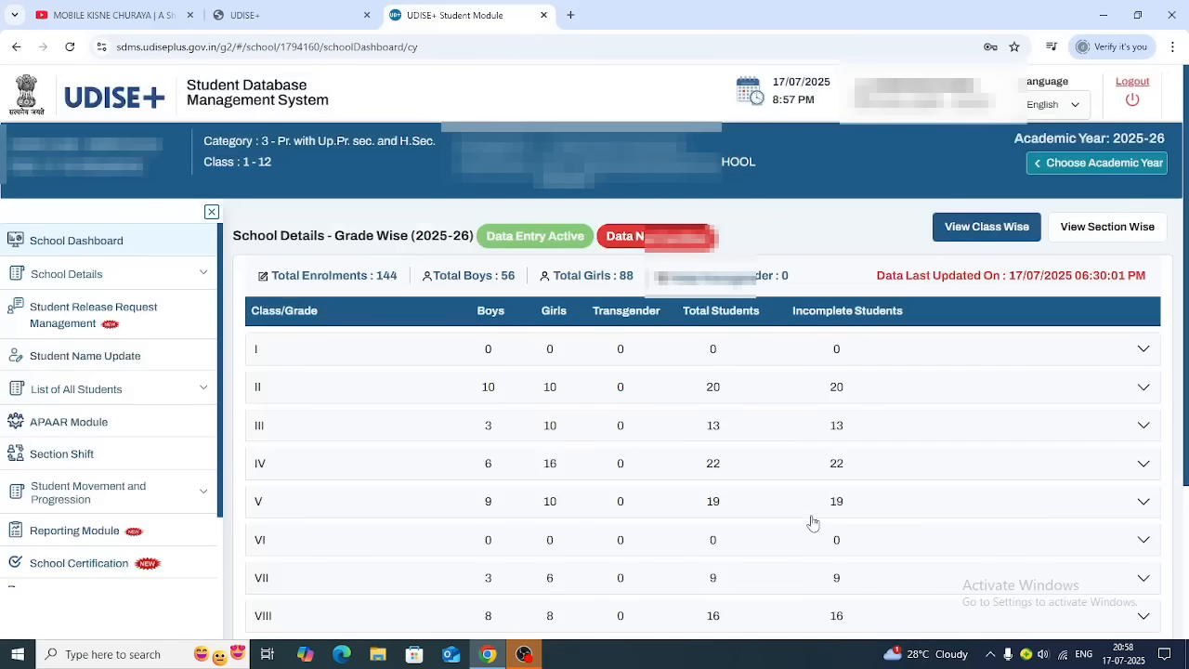
left_click(73, 316)
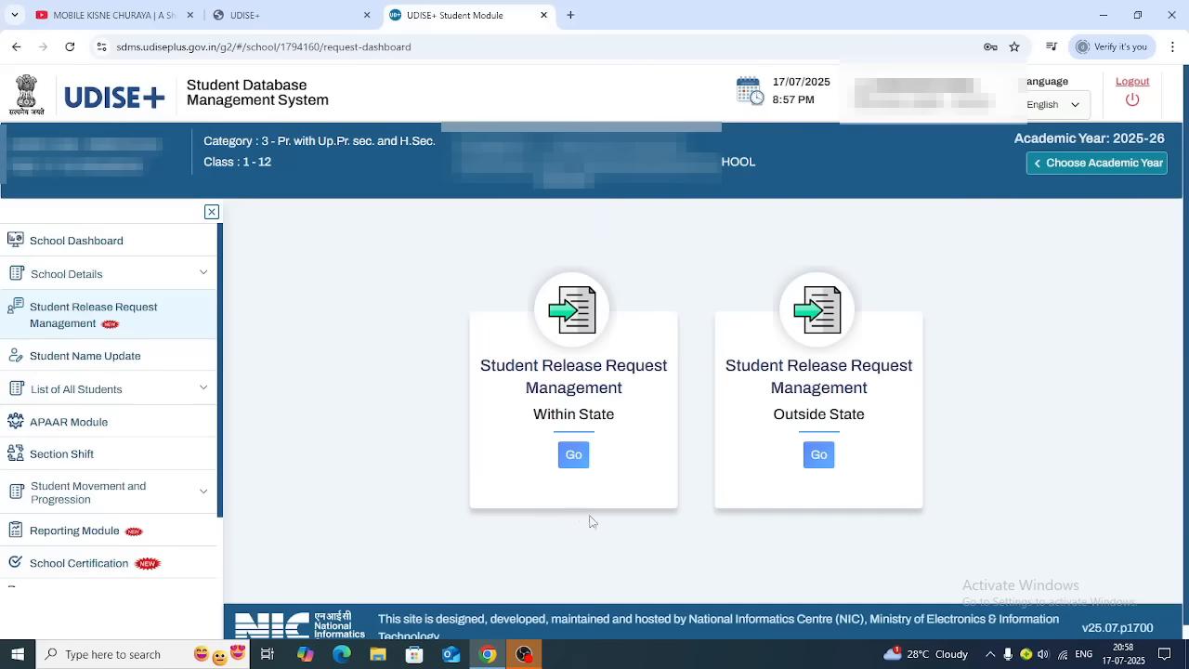
left_click(573, 455)
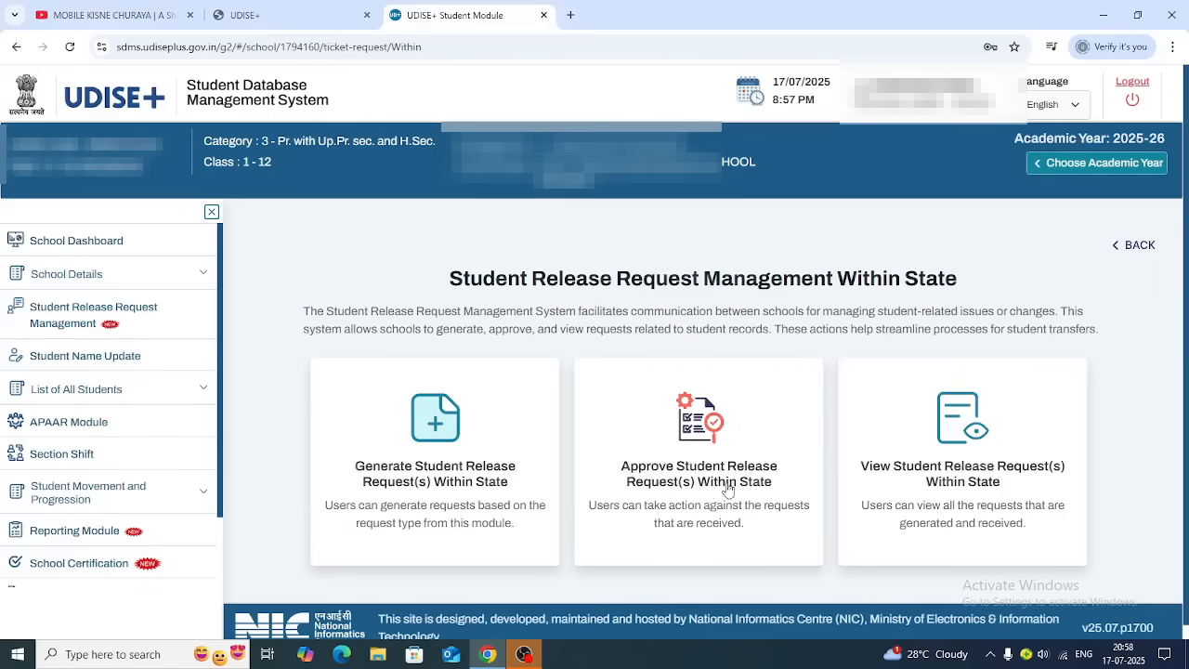
Open the approval inbox and view the pending request's student status, UDISE code and class
left_click(711, 432)
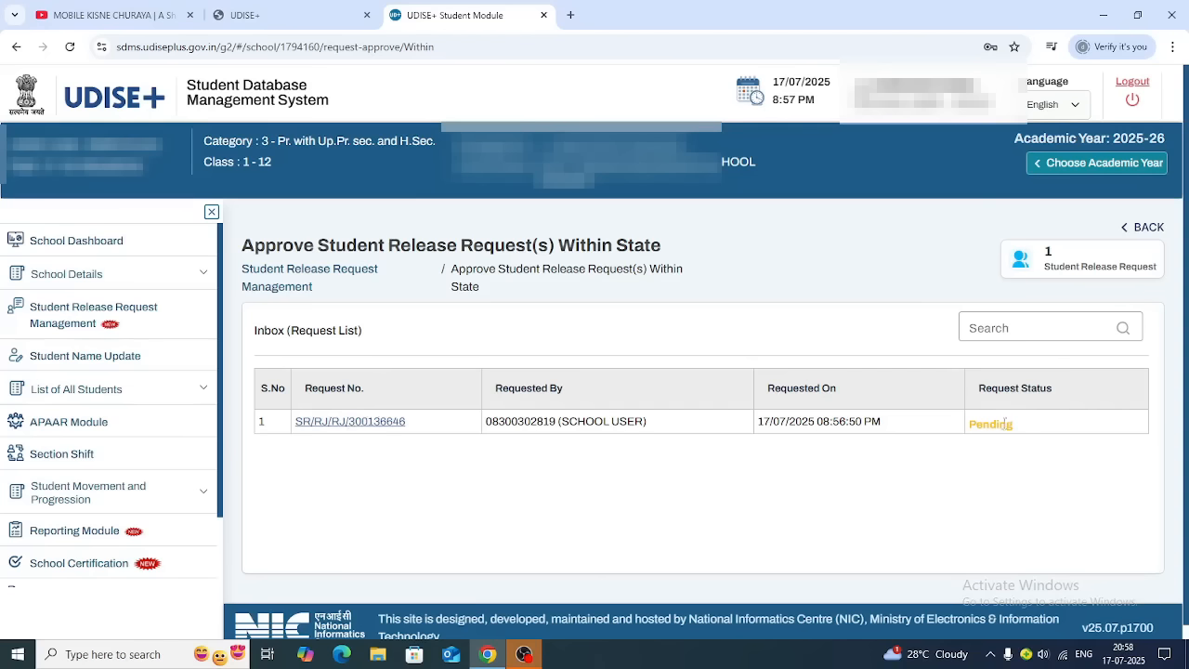
left_click(344, 422)
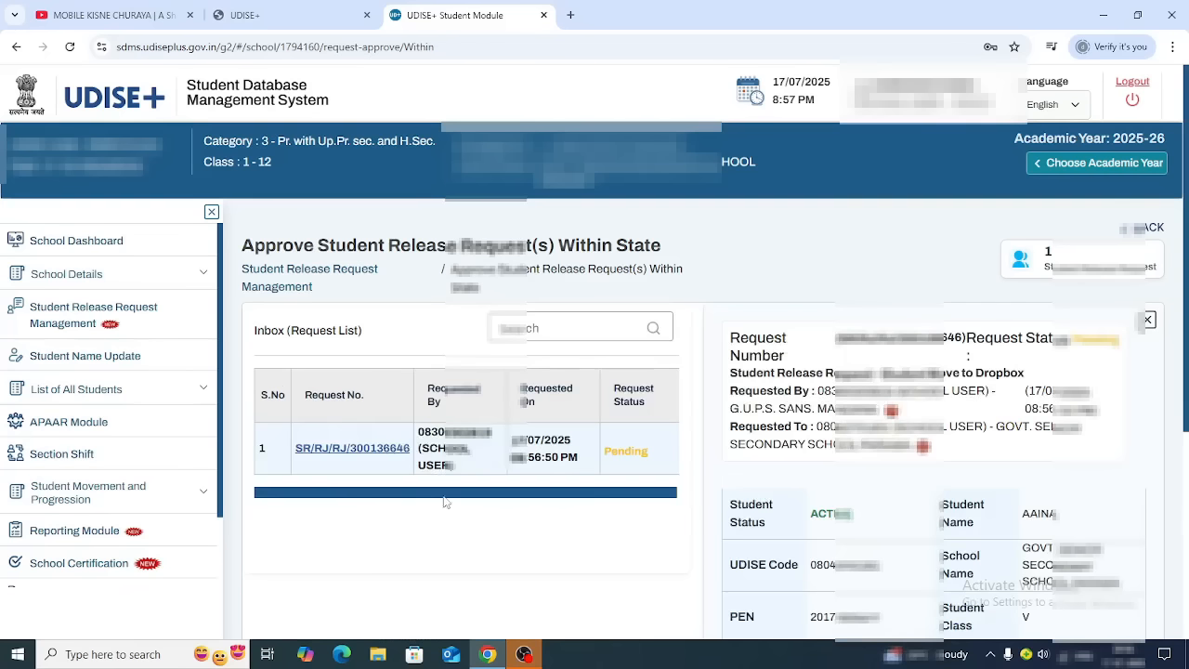
left_click_drag(470, 493, 612, 492)
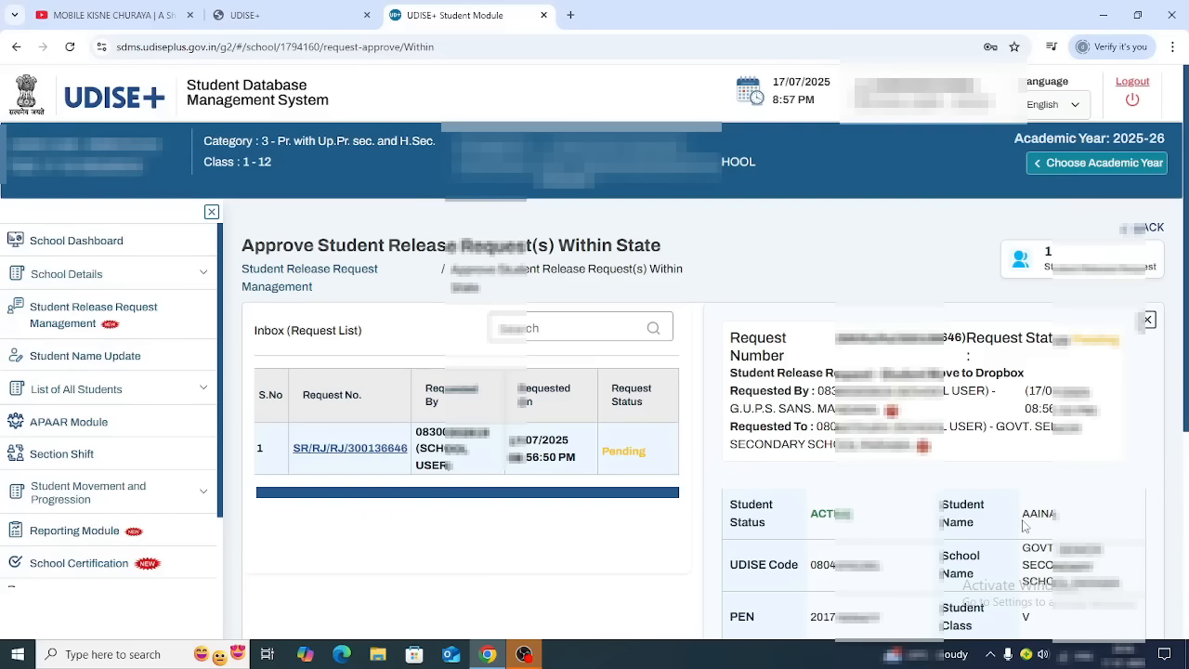
scroll(1025, 526, "down", 3)
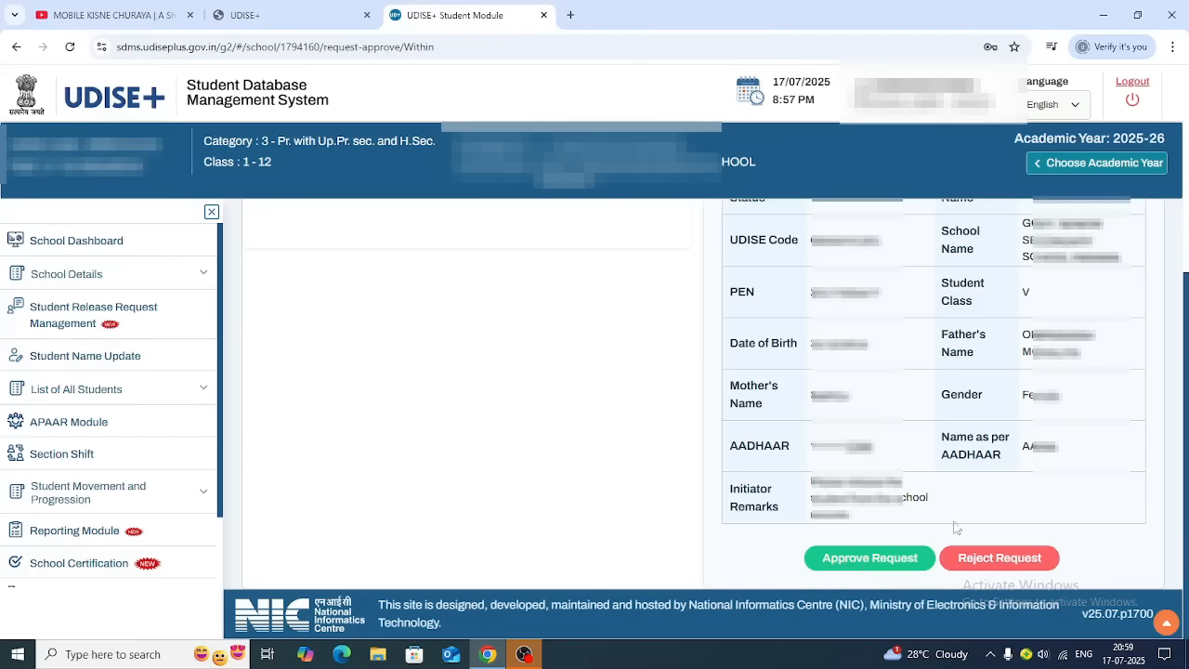
Reject the request with remark 'The student is presently studying at my School' and confirm
left_click(991, 561)
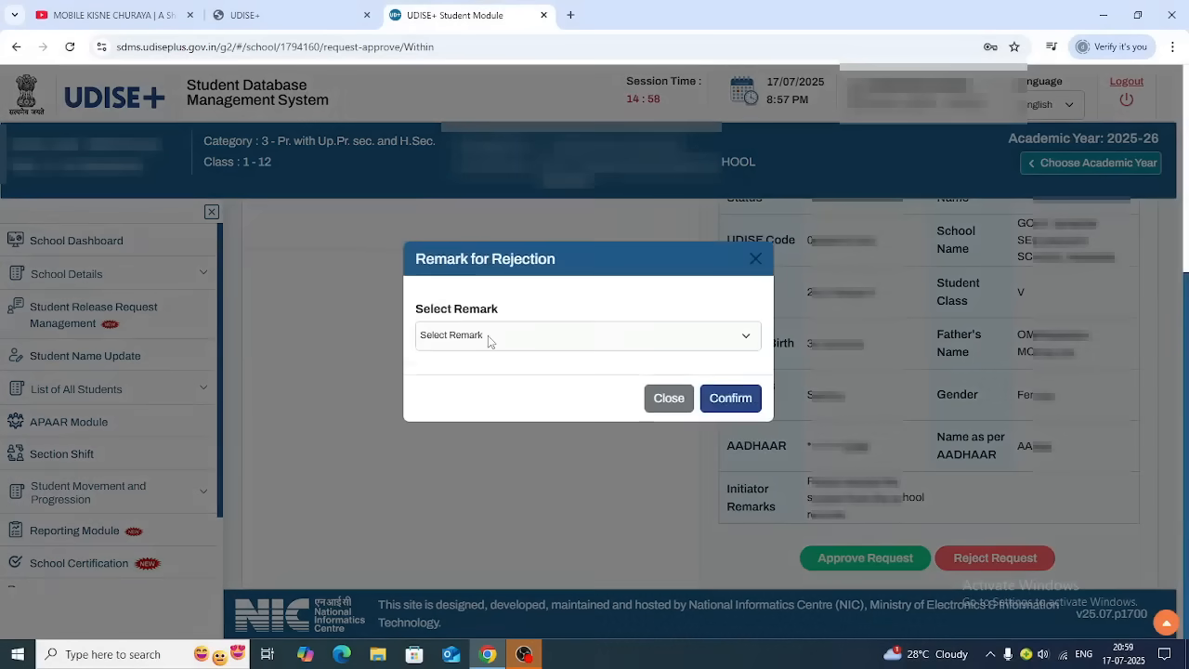
left_click(488, 336)
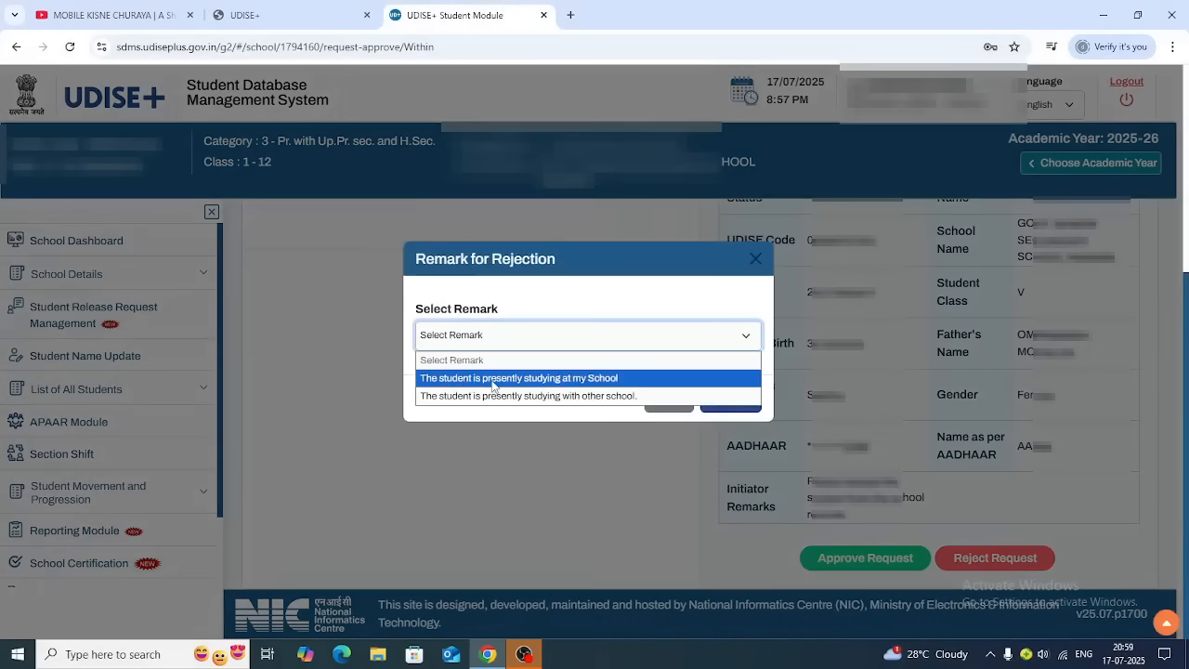
left_click(589, 379)
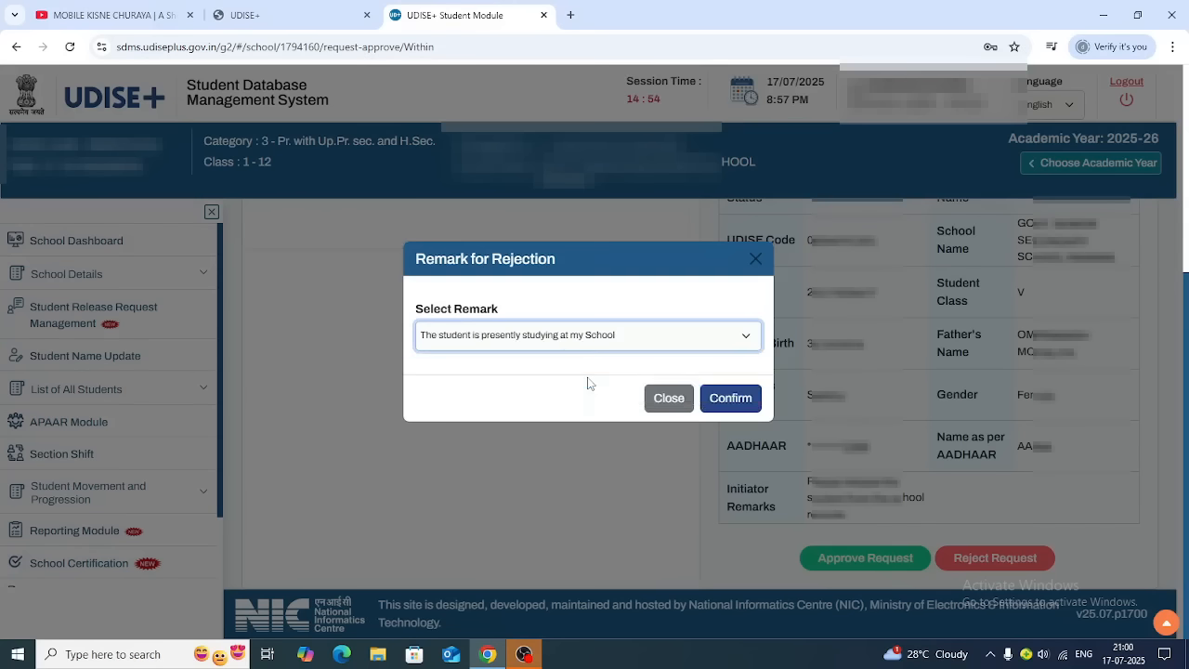
left_click(742, 407)
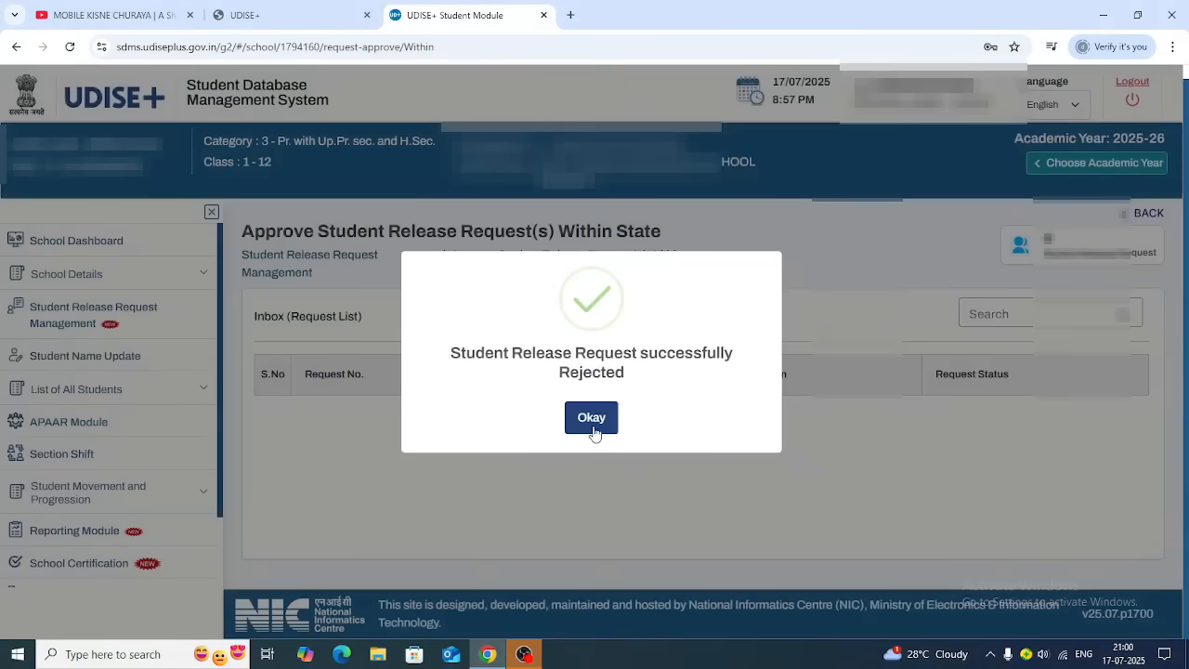
left_click(592, 419)
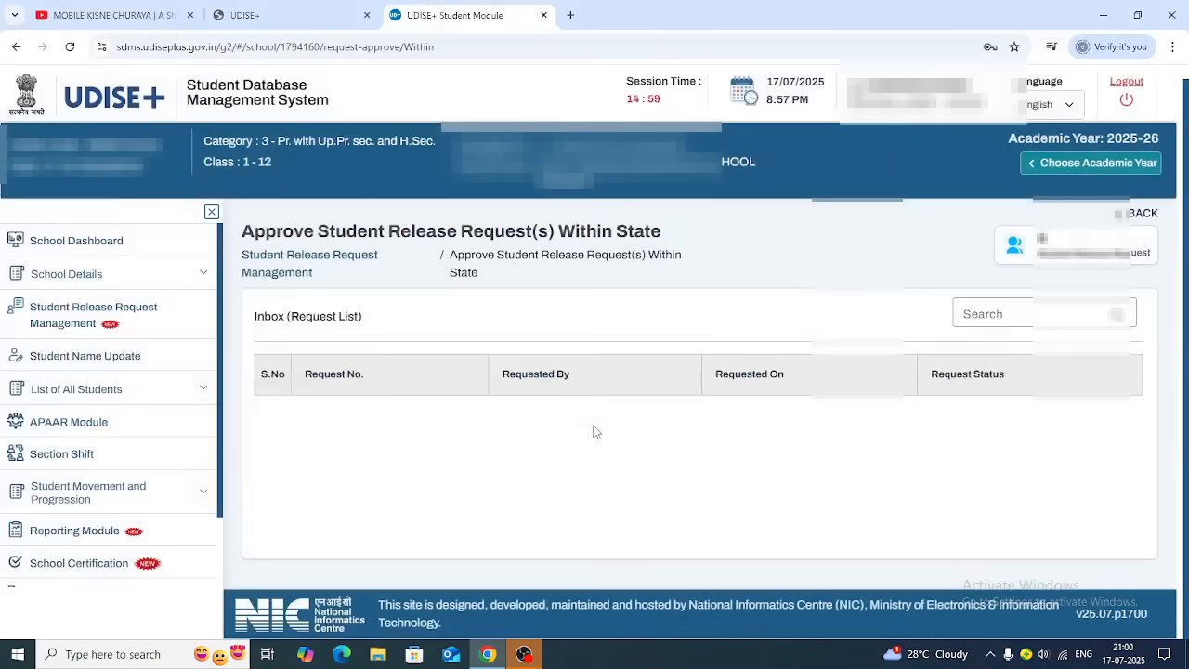